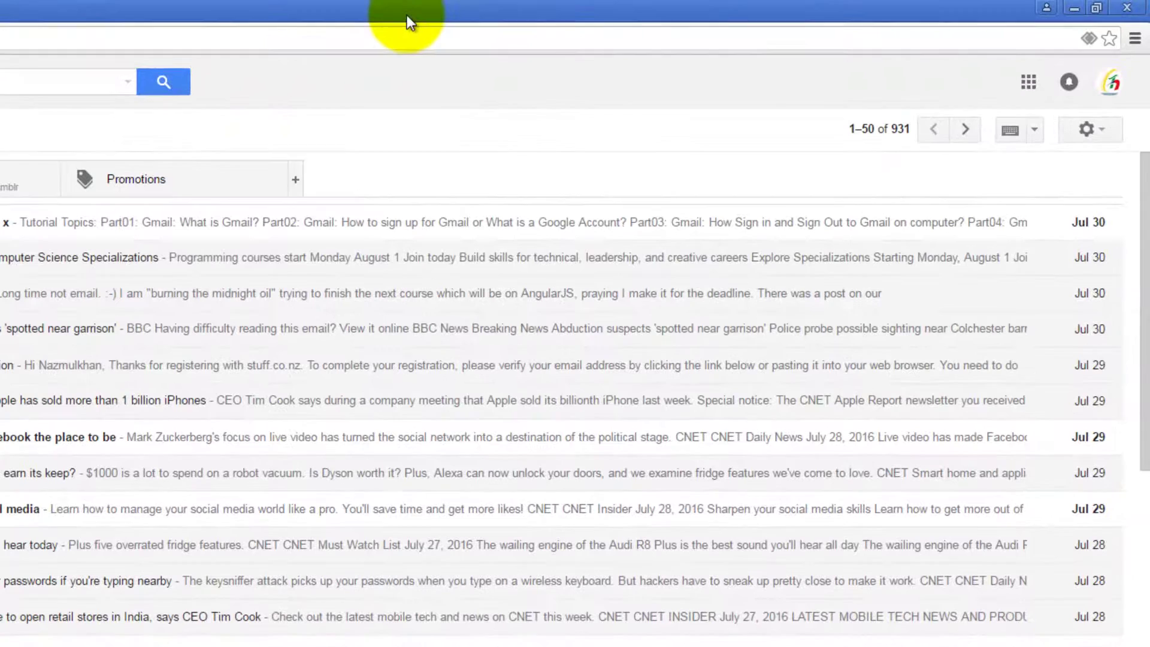
Open Gmail's full settings on the Labels tab
left_click(1102, 133)
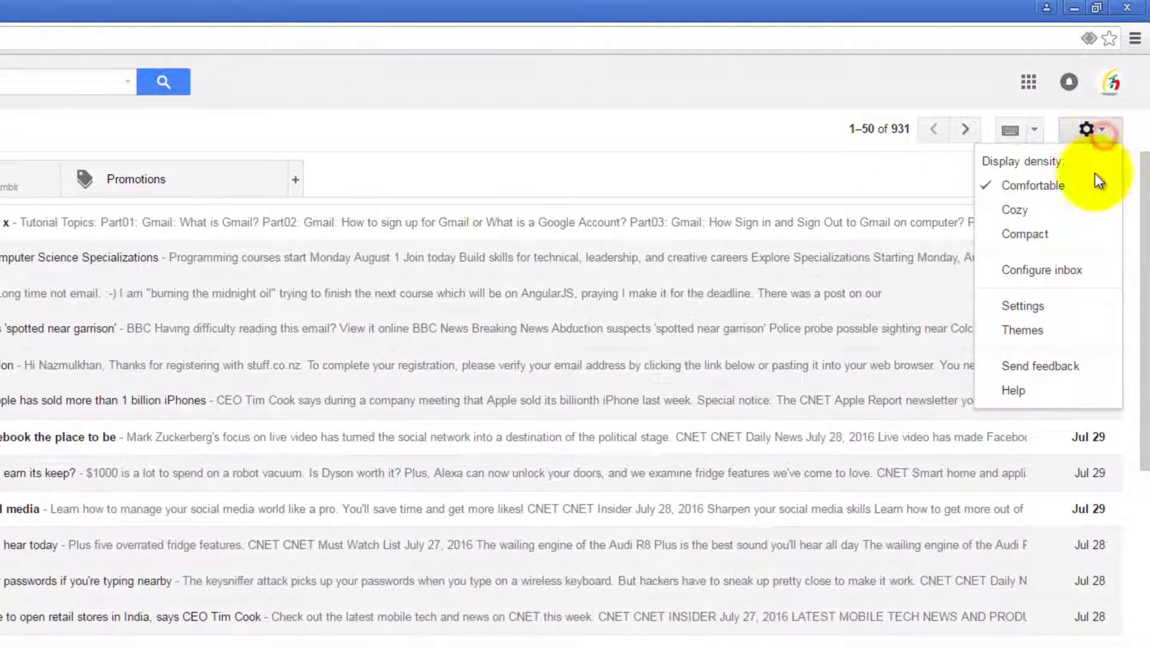
left_click(1028, 309)
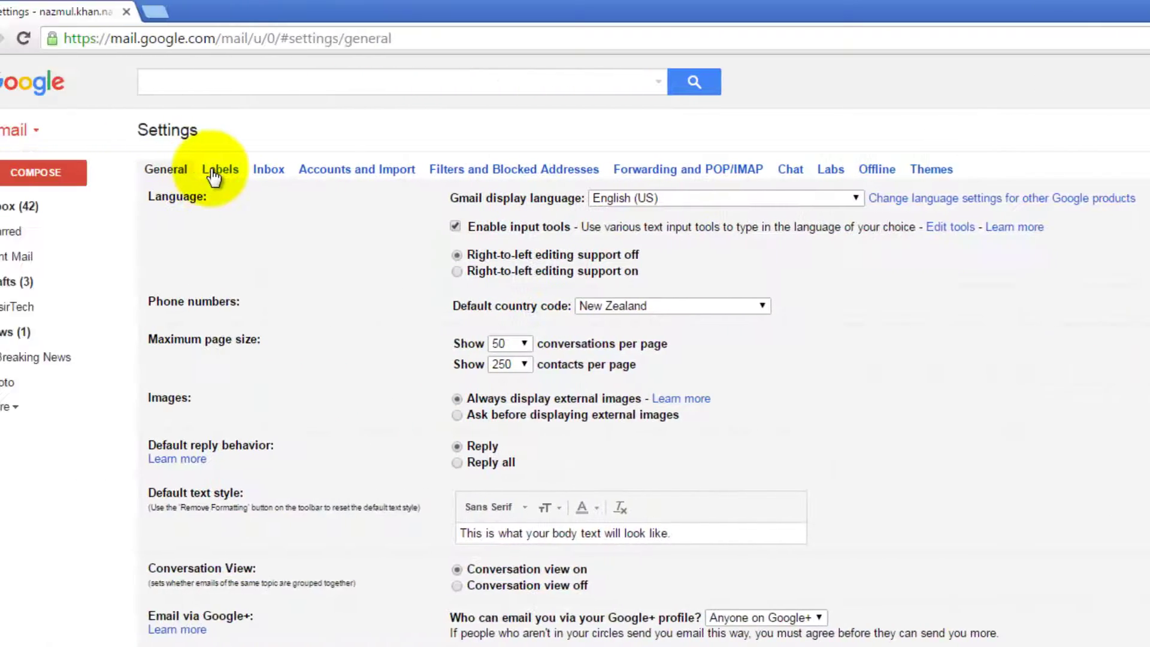
left_click(269, 174)
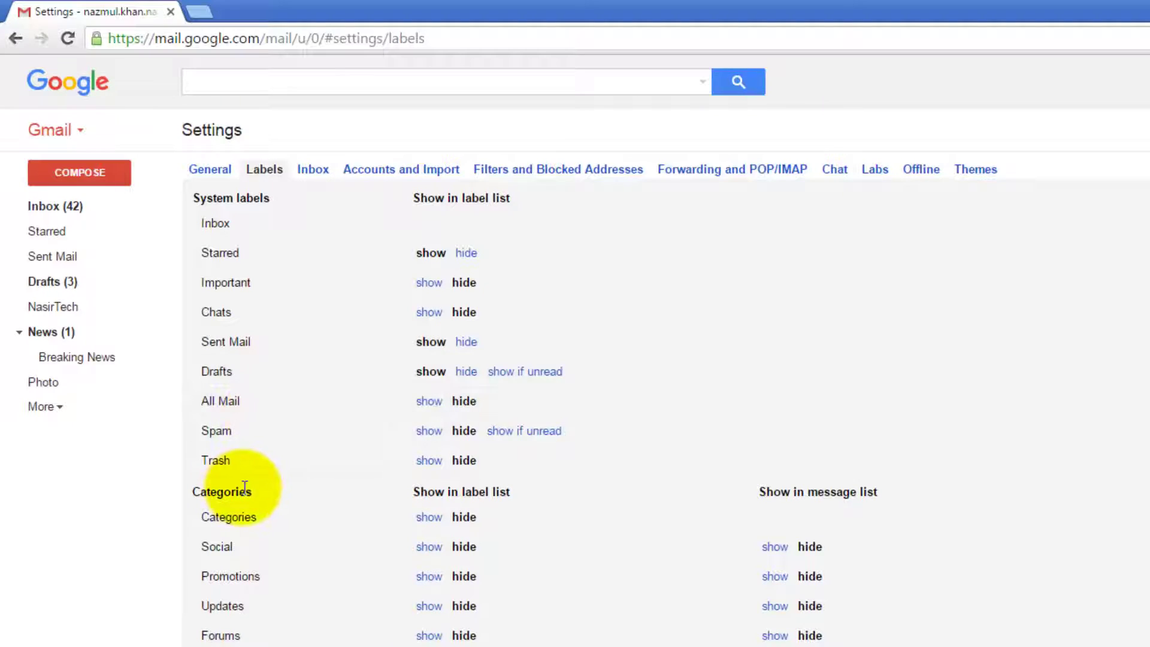
Scroll through the Categories, Circles and Labels sections, highlighting Social, Show in message list, Circles and Labels
scroll(243, 489, "down", 1)
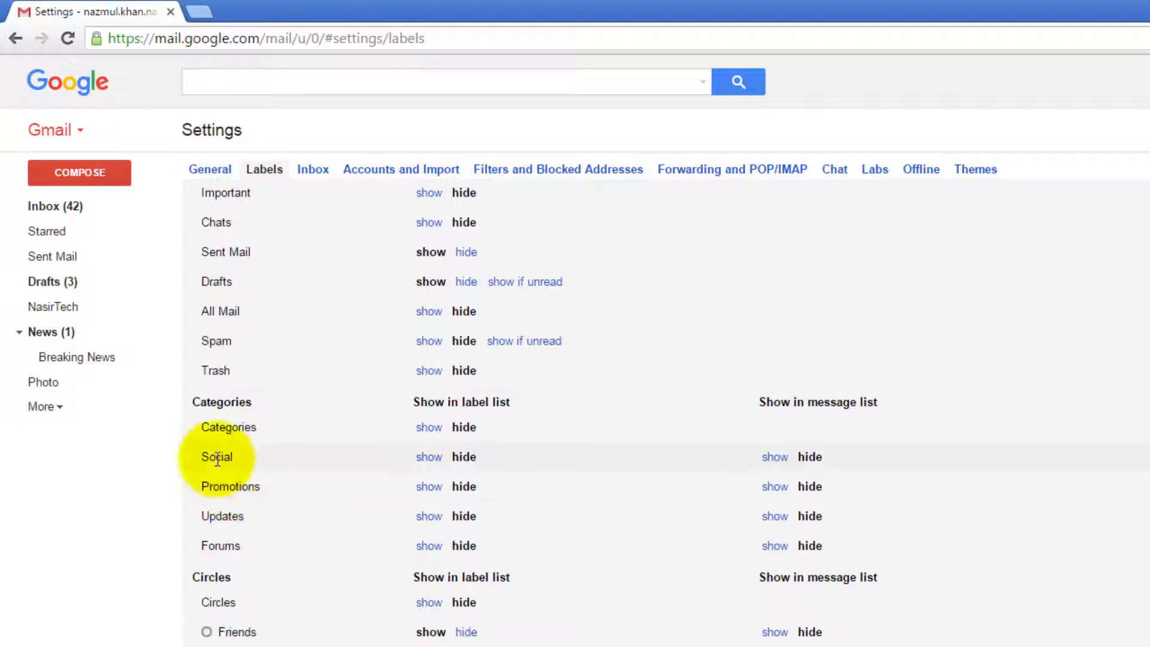
left_click_drag(246, 458, 195, 456)
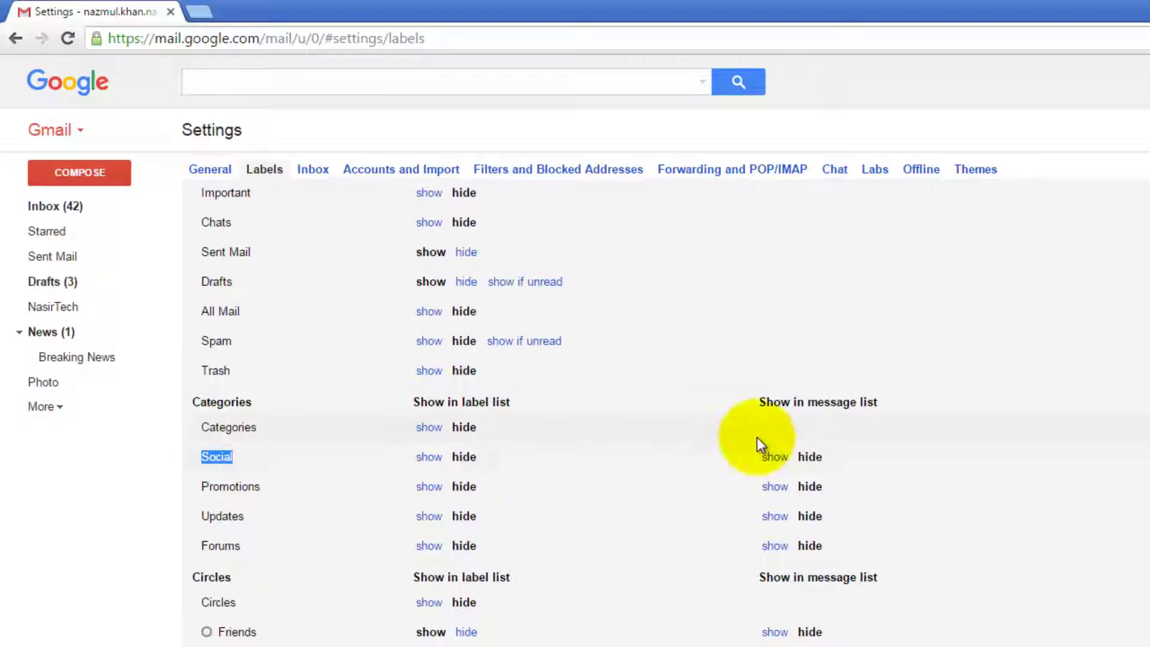
left_click_drag(760, 402, 865, 406)
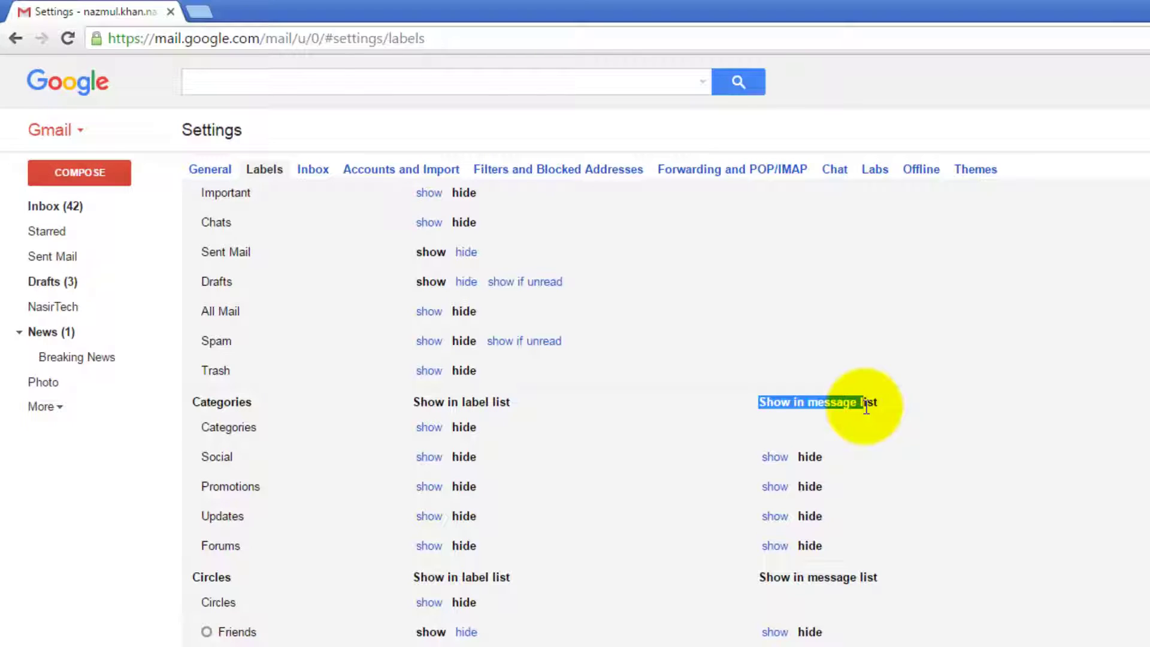
scroll(374, 453, "down", 3)
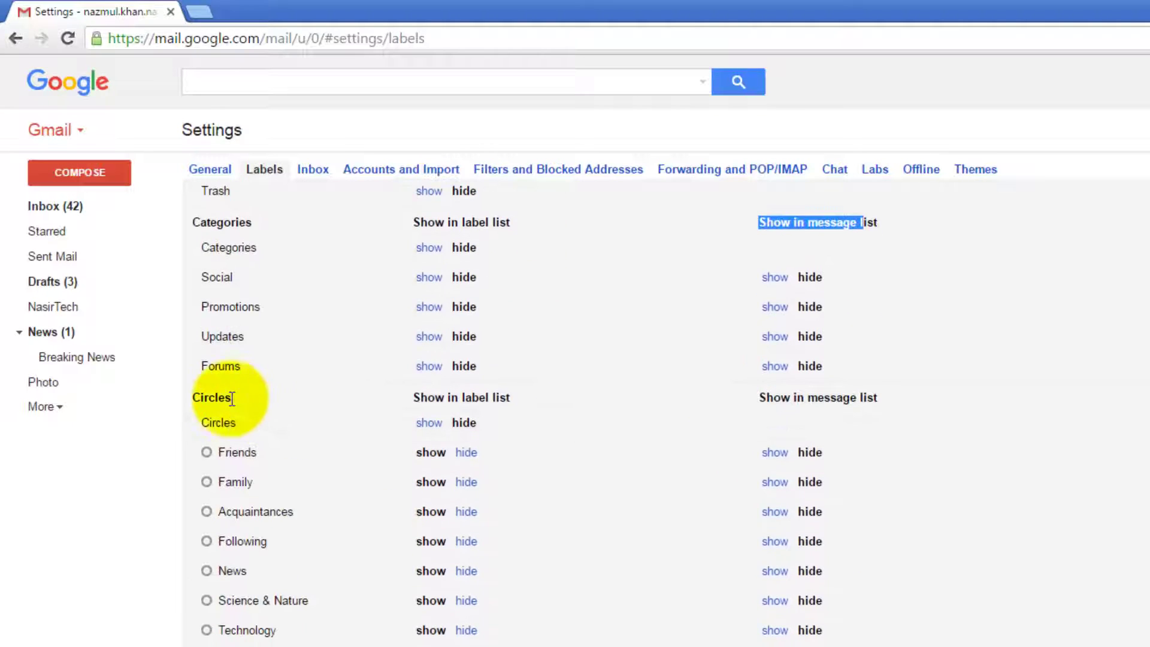
left_click_drag(226, 397, 202, 396)
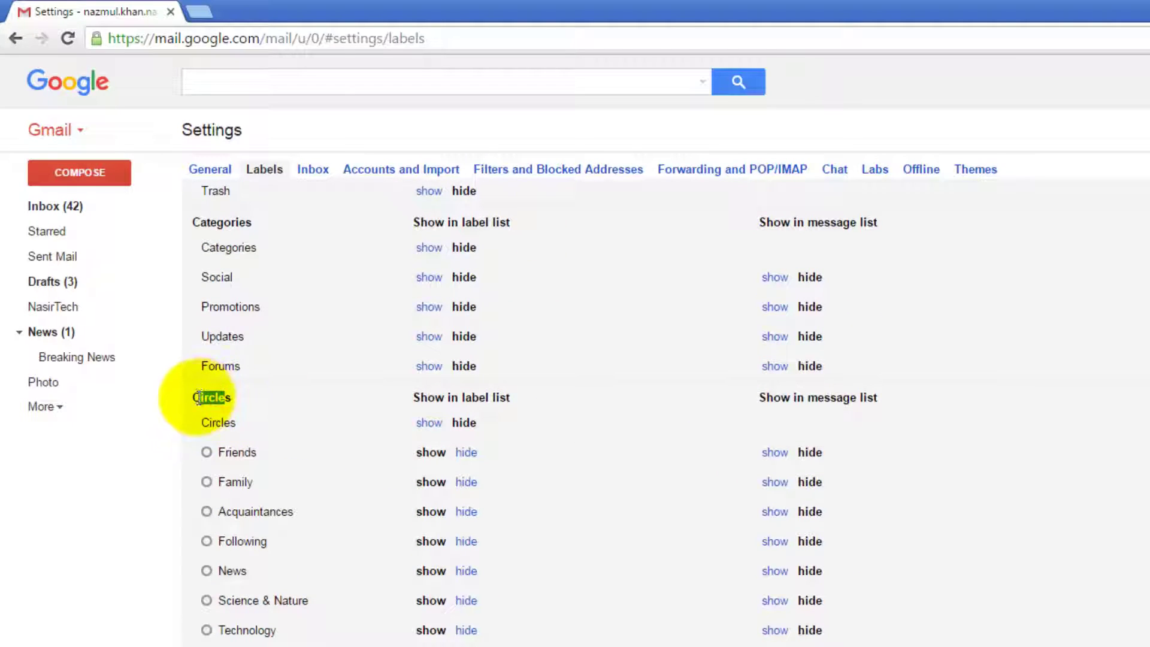
scroll(267, 433, "down", 3)
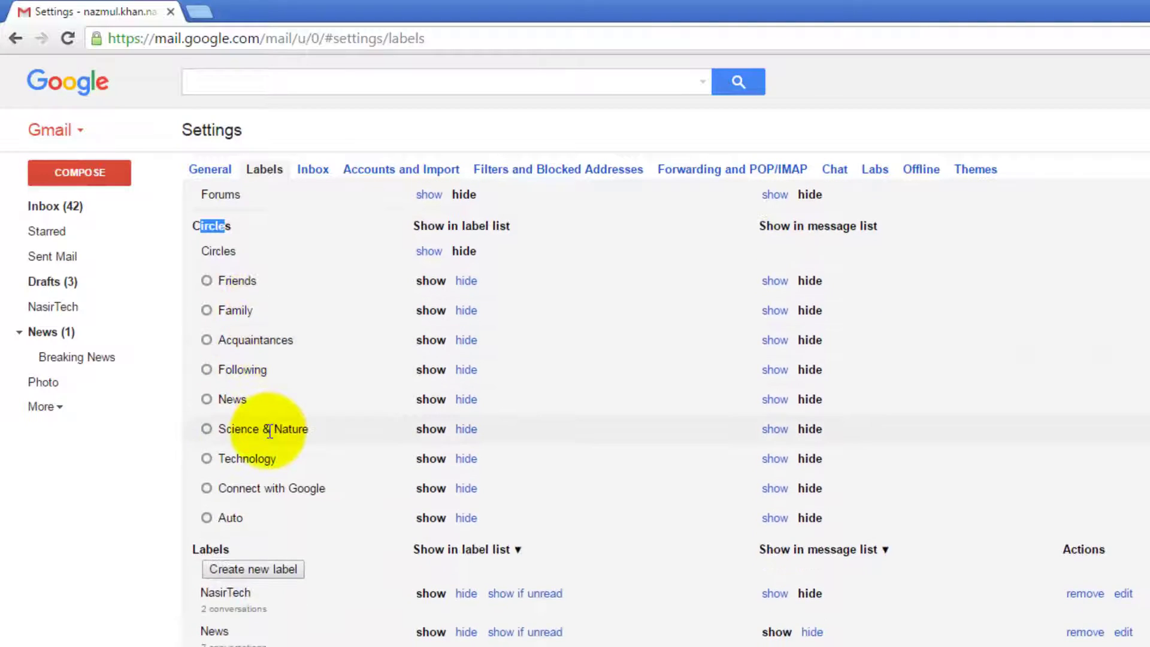
left_click_drag(194, 549, 233, 550)
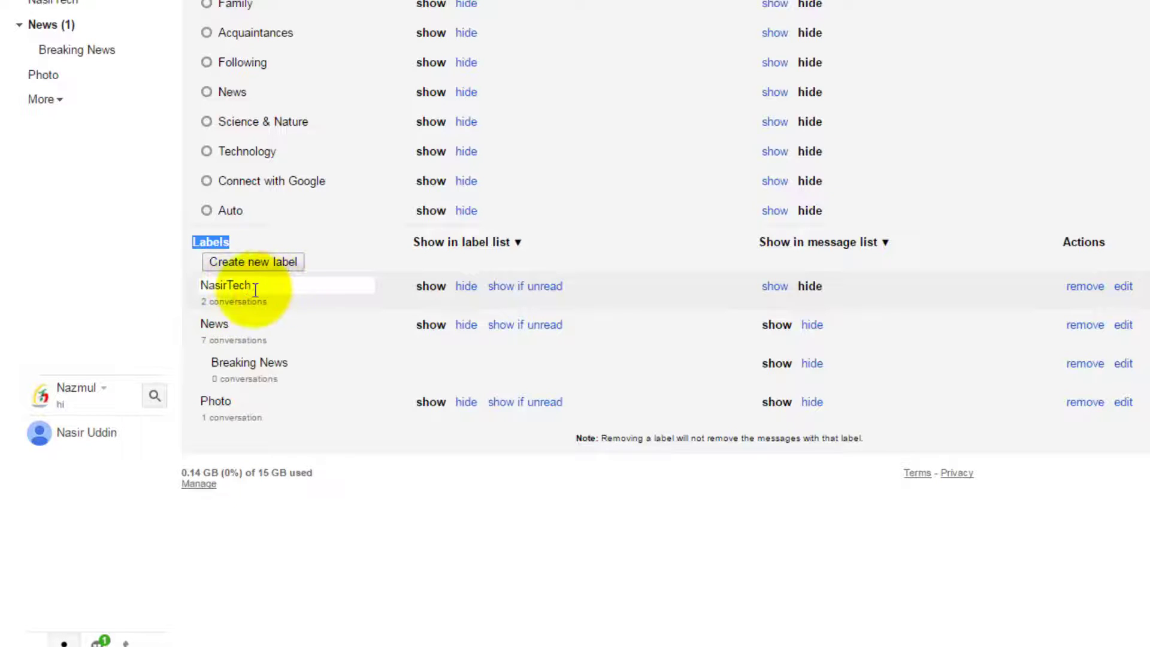
Append 's' to the Photo label name so it becomes Photos
double_click(247, 402)
left_click(247, 402)
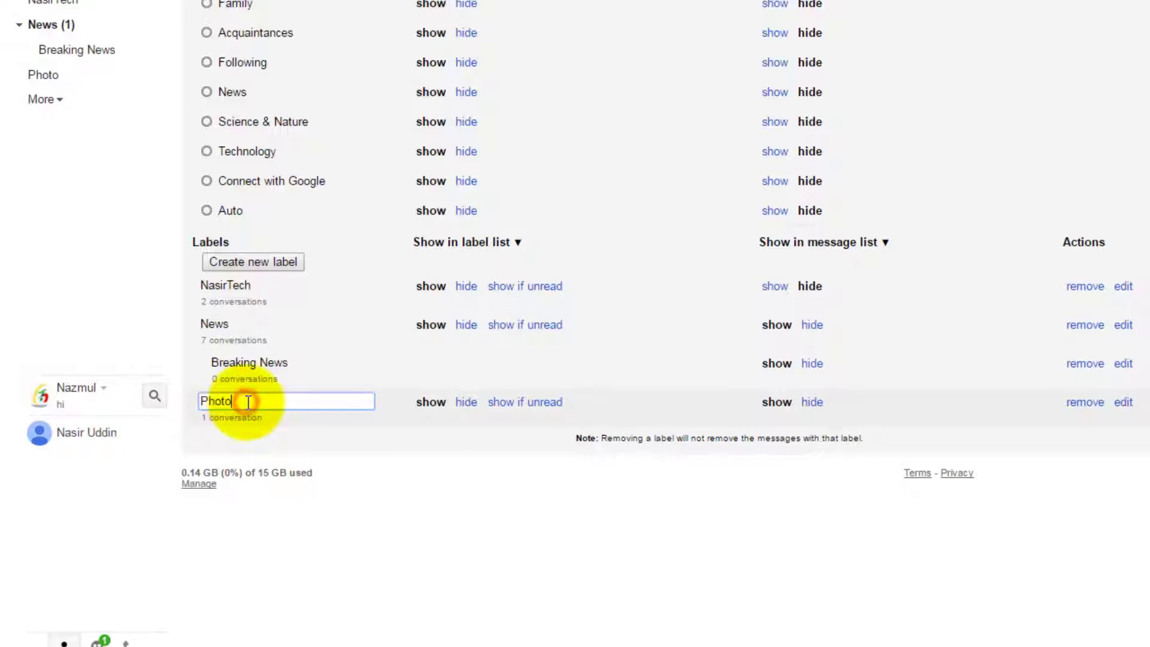
type("s")
key("Return")
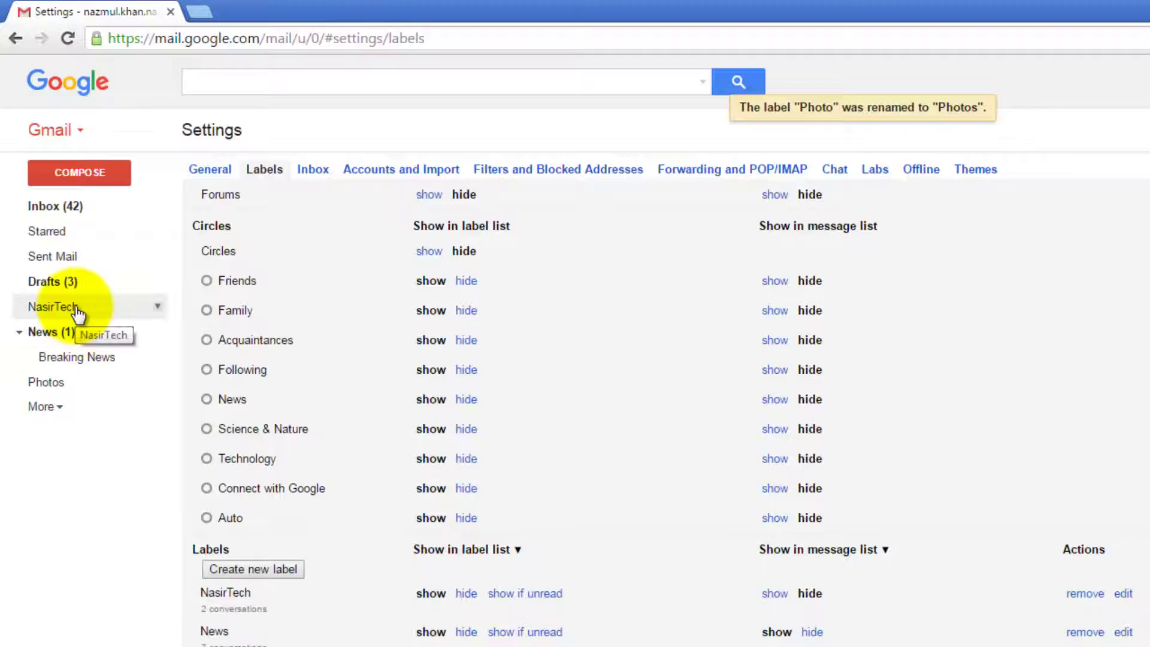
Cycle NasirTech's label-list setting through hide and show, ending on show if unread
left_click(466, 593)
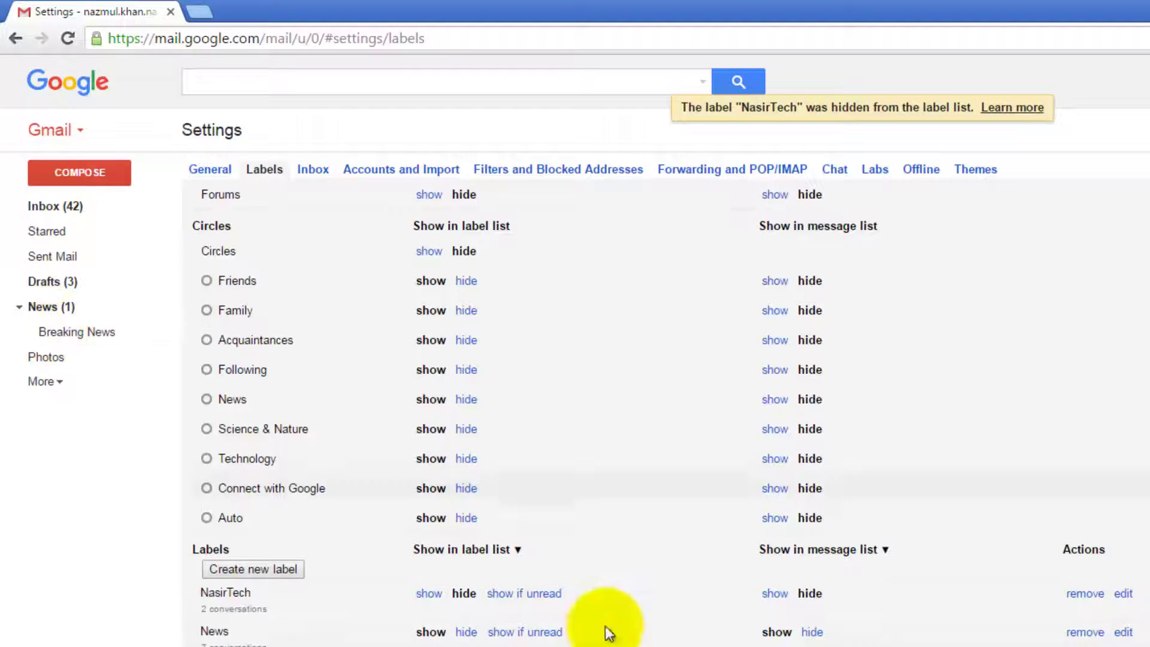
left_click(430, 594)
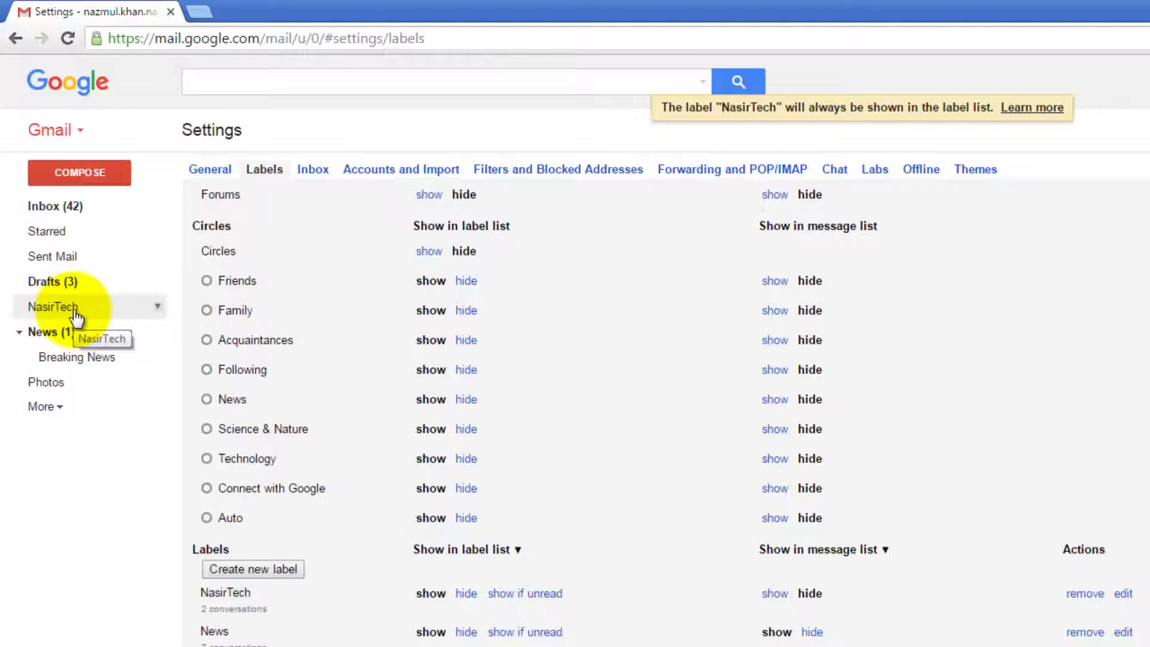
left_click(526, 593)
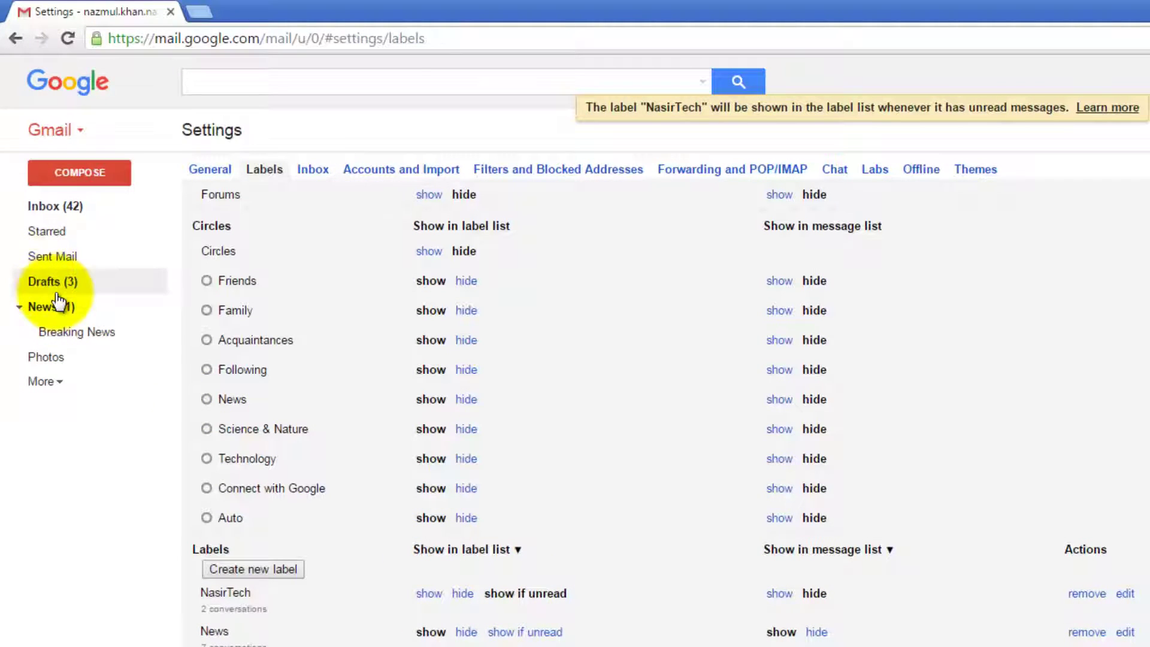
Move the Gmail Tutorial files conversation into NasirTech, then open it from that label
left_click(71, 211)
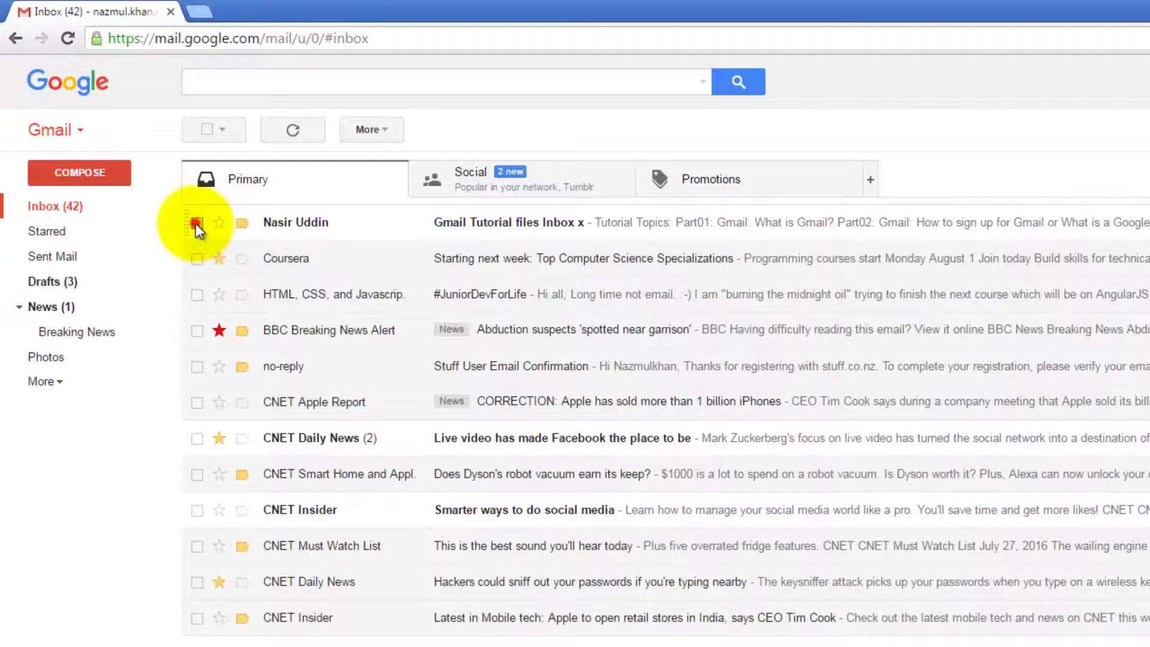
left_click(197, 224)
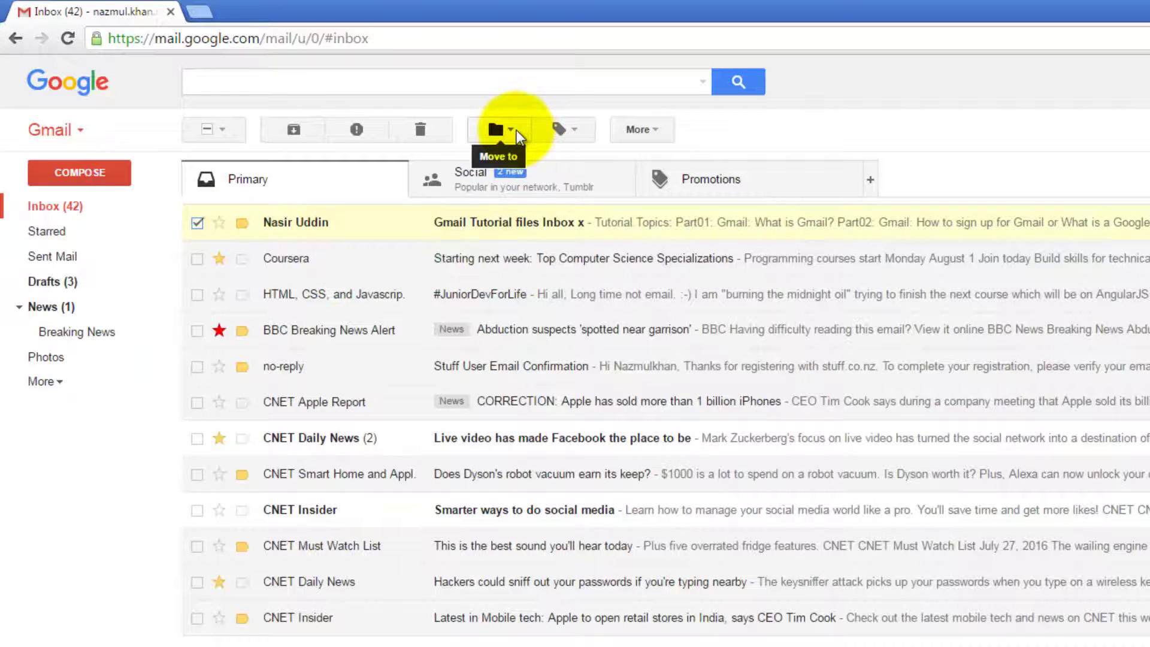
left_click(516, 131)
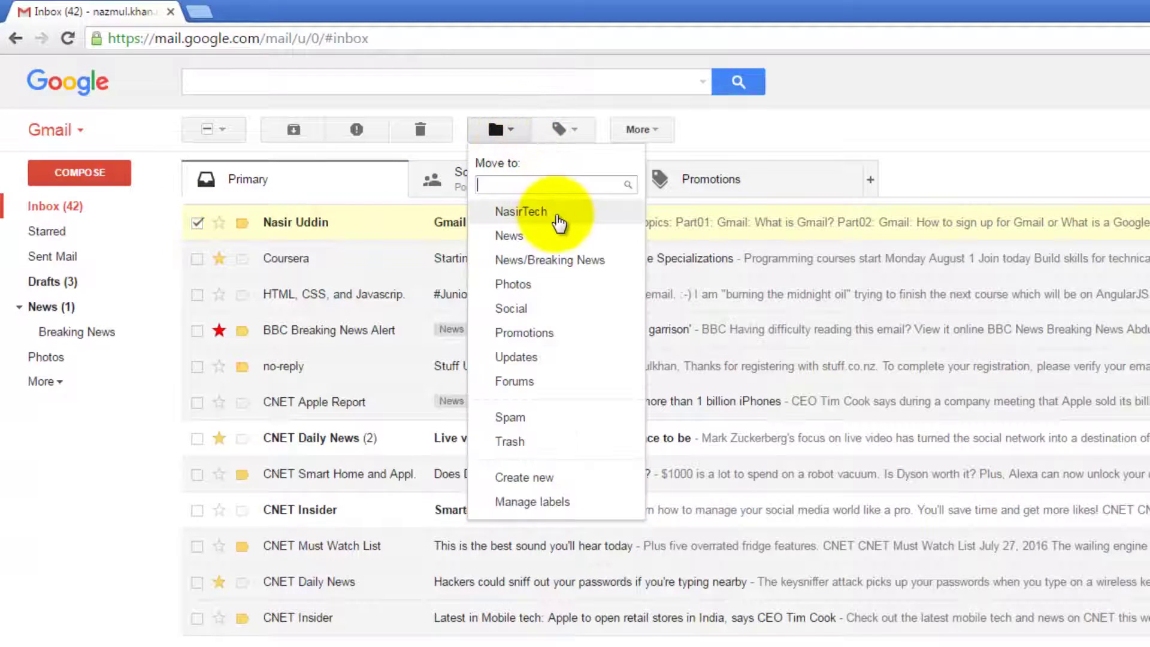
left_click(556, 221)
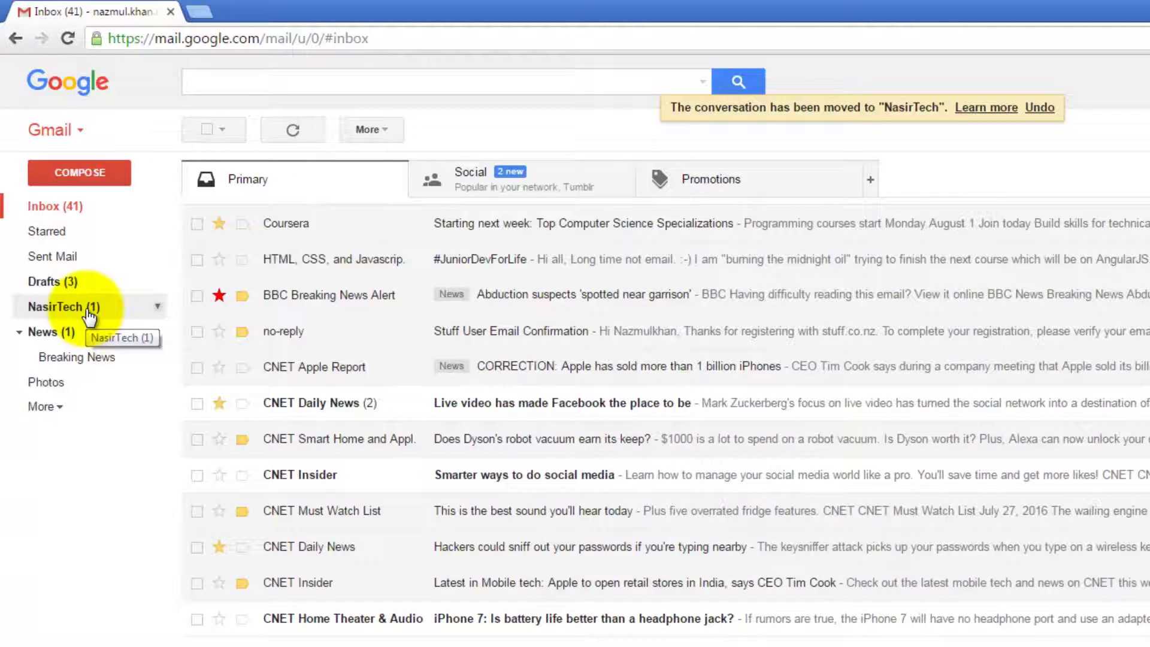
left_click(89, 310)
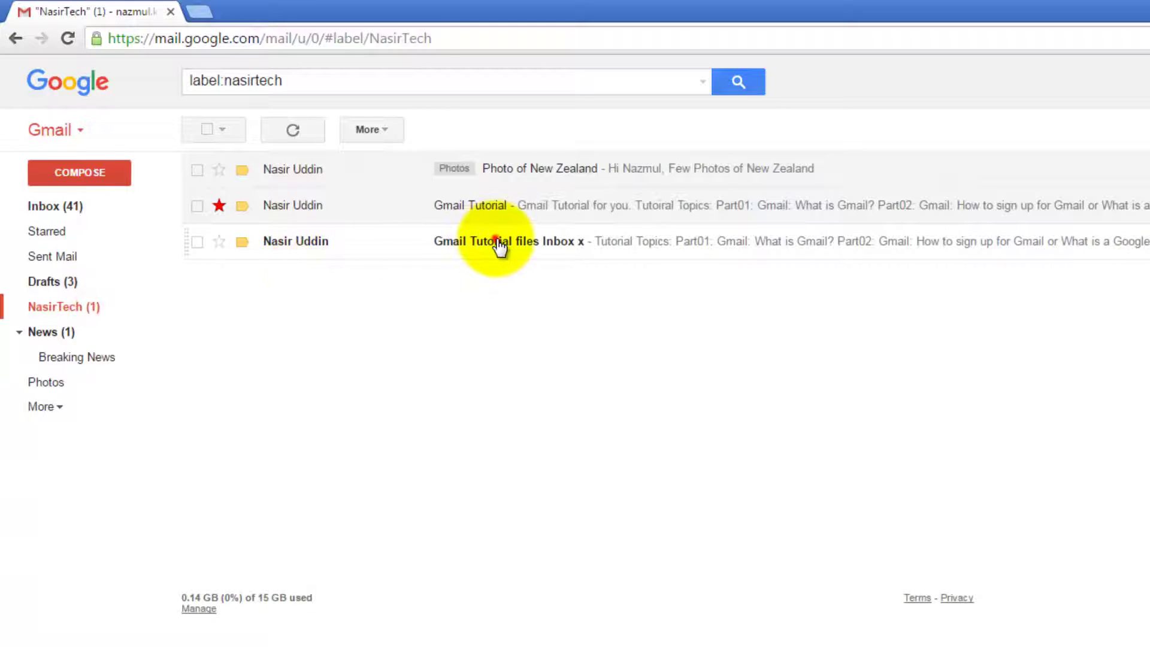
left_click(500, 243)
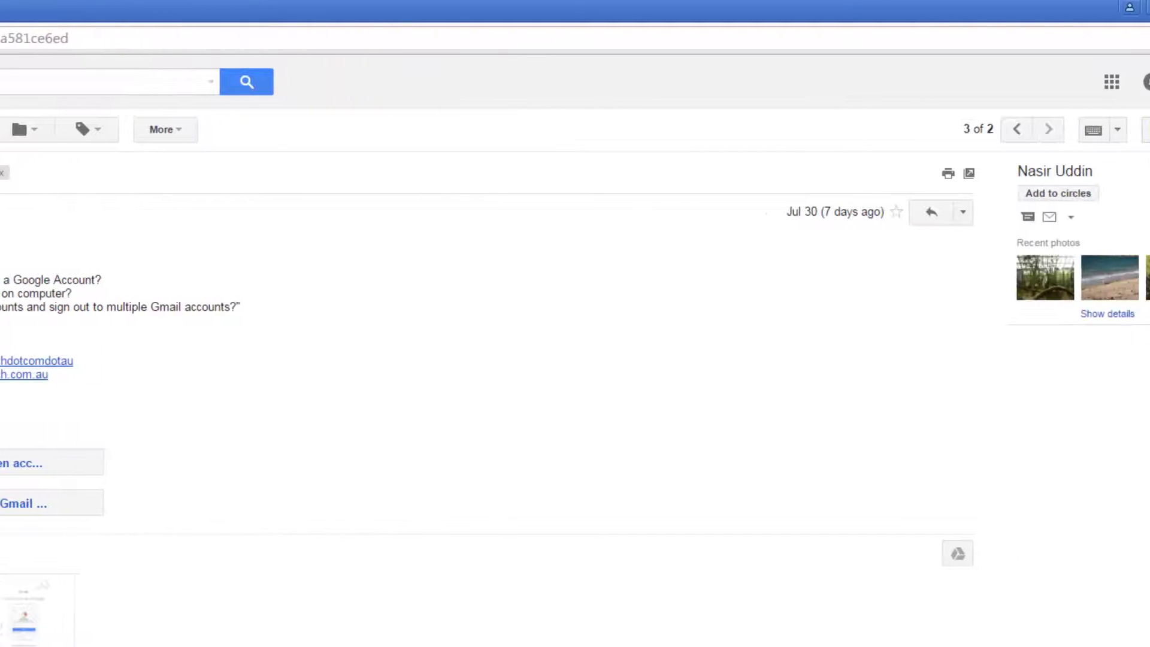
In Labels settings, set NasirTech to always show and hide News from the message list
left_click(1106, 134)
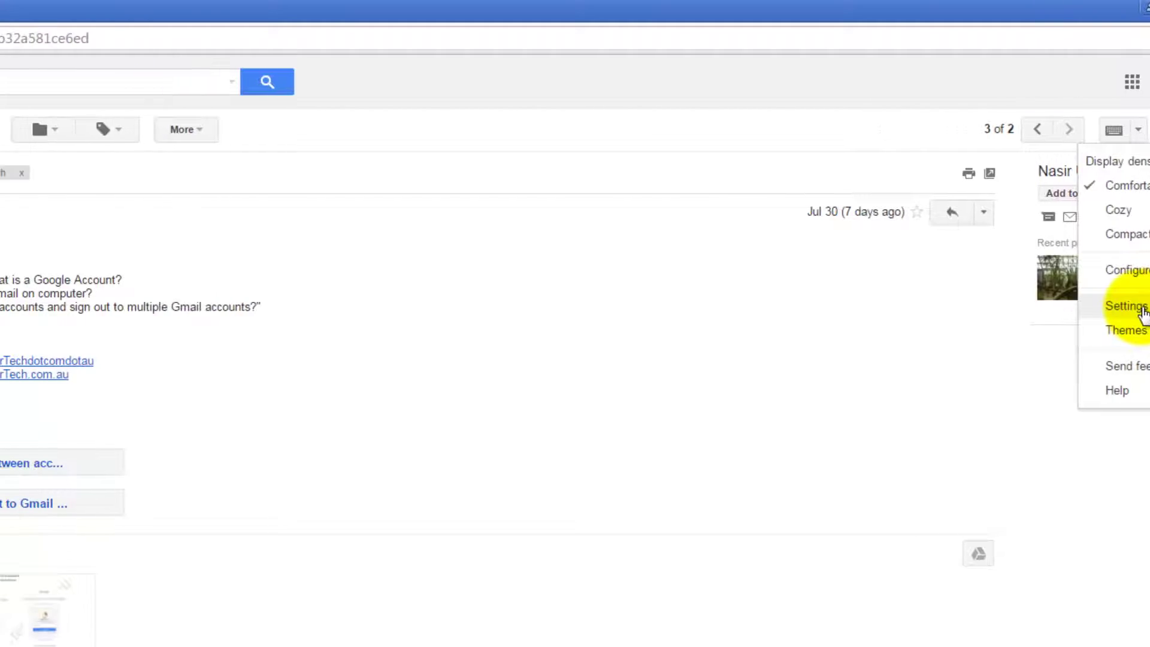
left_click(1042, 314)
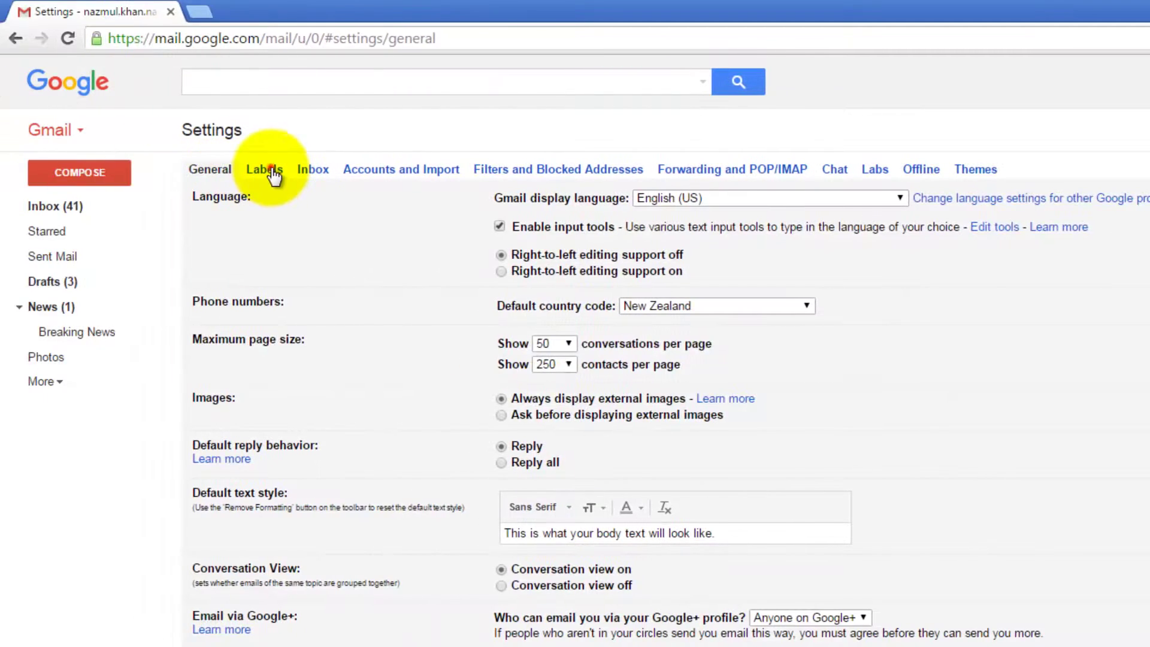
left_click(219, 169)
scroll(719, 503, "down", 7)
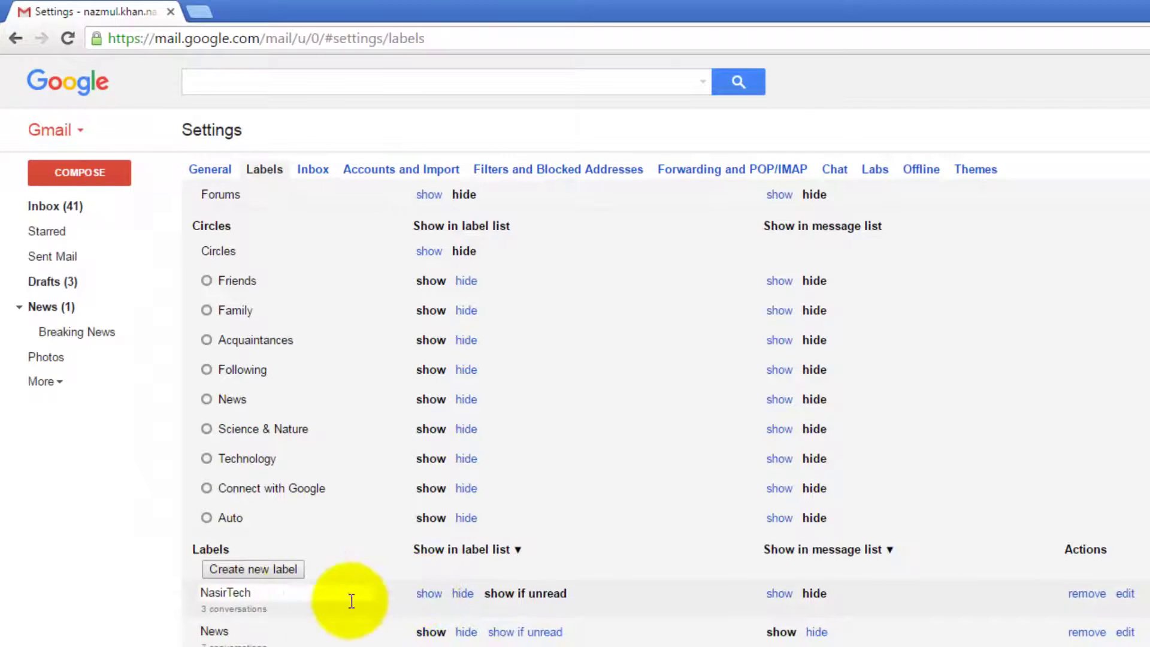
left_click(429, 593)
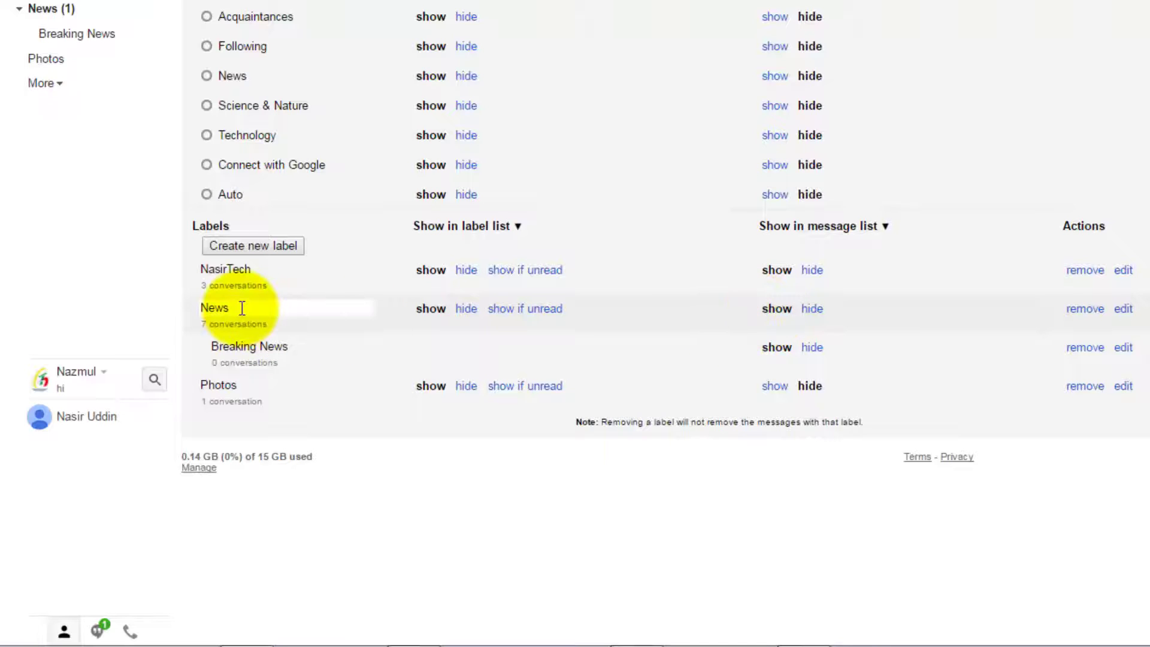
left_click(816, 310)
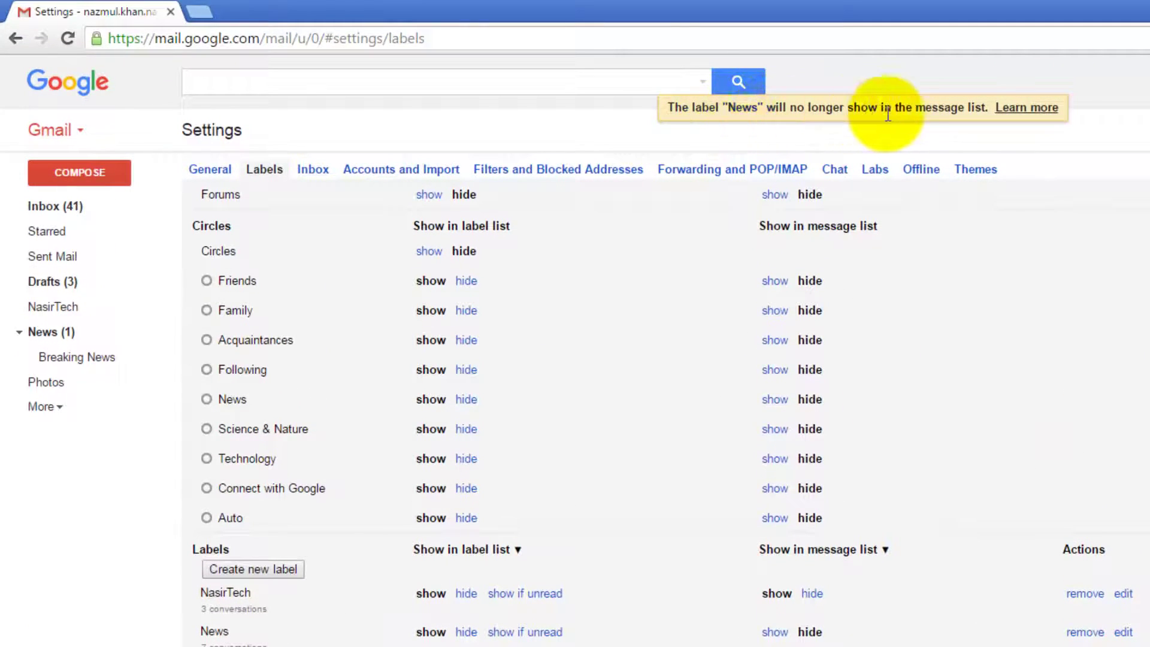
Set News back to show in the message list, then check the inbox for News tags
left_click(54, 206)
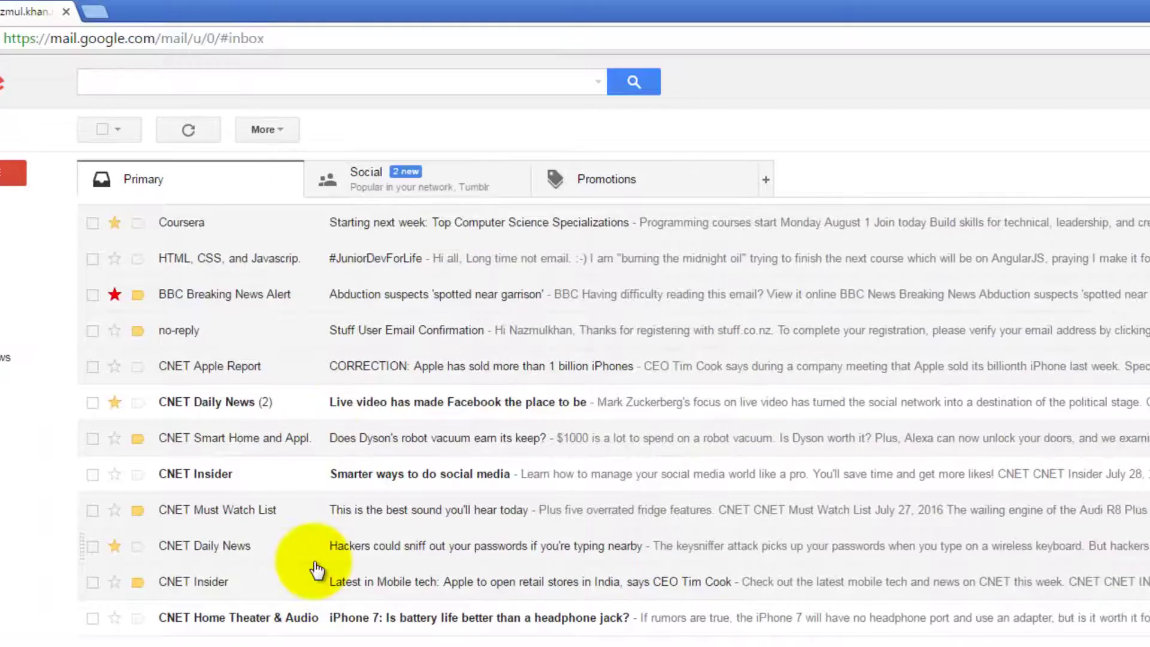
left_click(1101, 137)
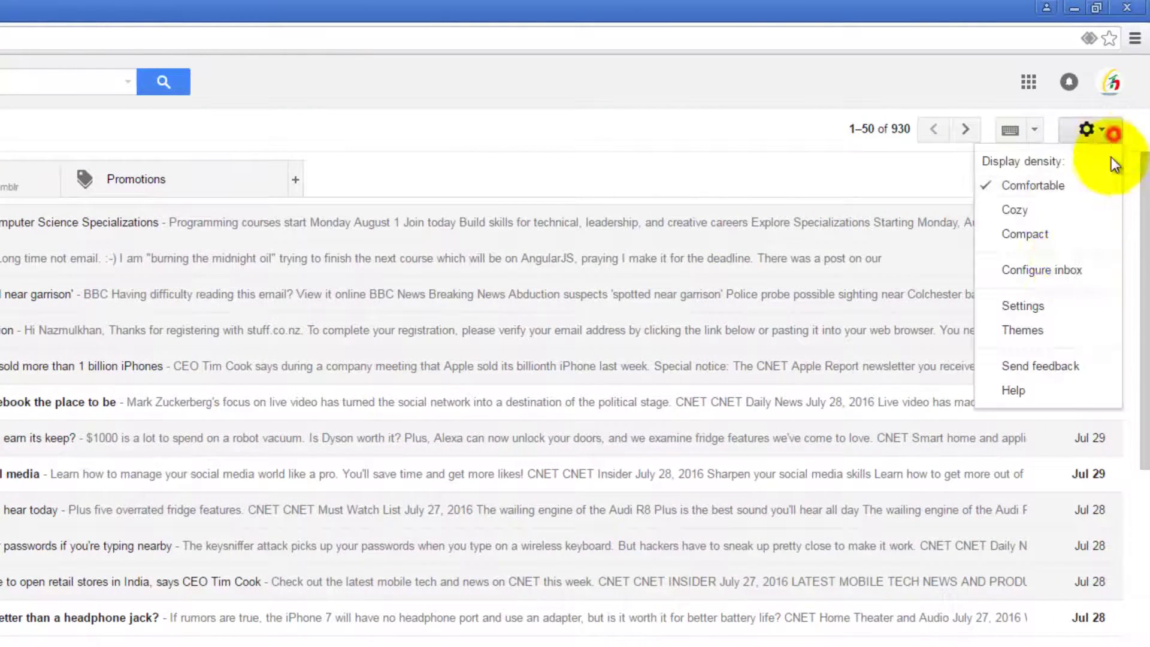
left_click(1042, 307)
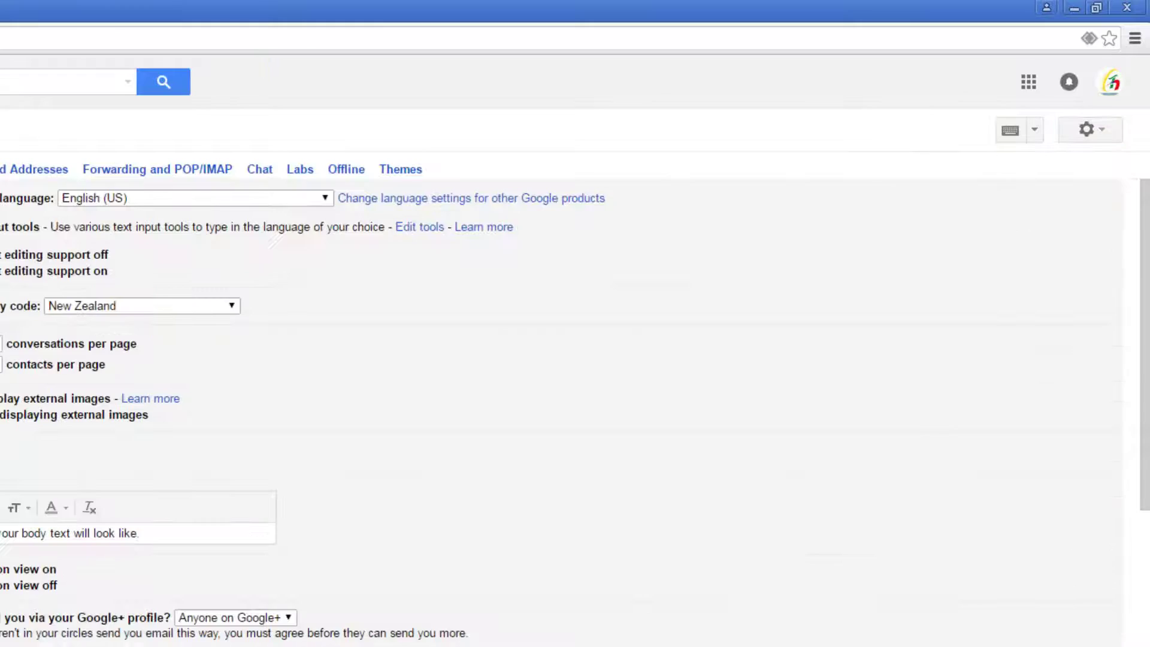
left_click(3, 167)
scroll(491, 252, "down", 10)
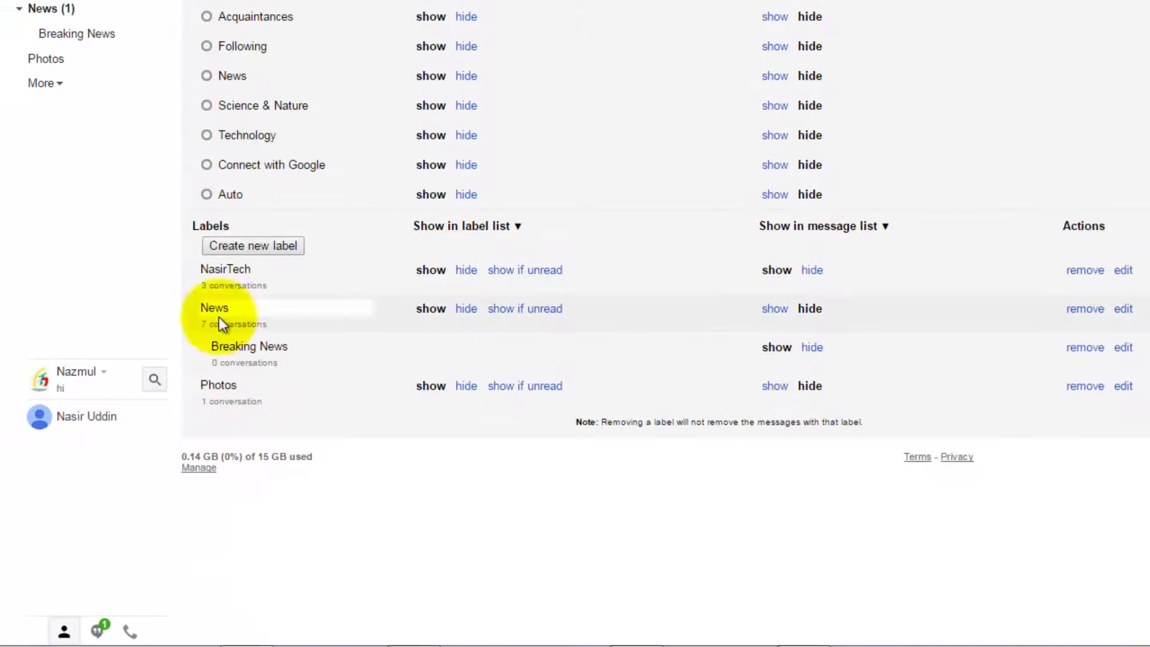
left_click(782, 312)
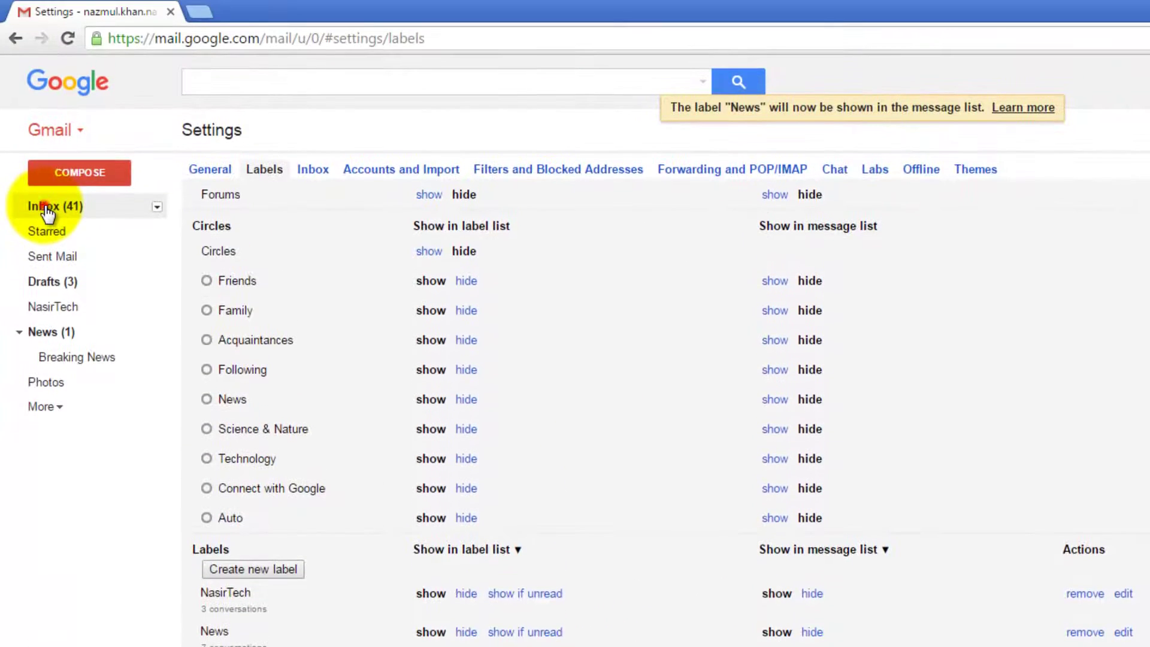
left_click(47, 209)
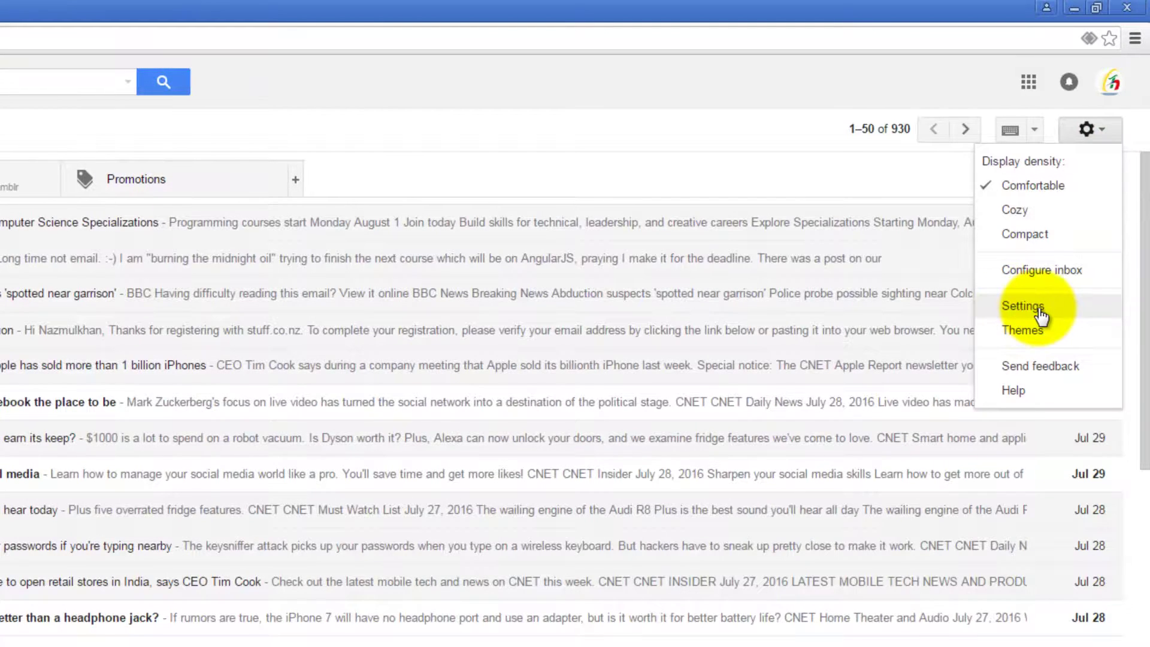
Go to Gmail's Labels settings and scroll to the NasirTech label
left_click(1040, 310)
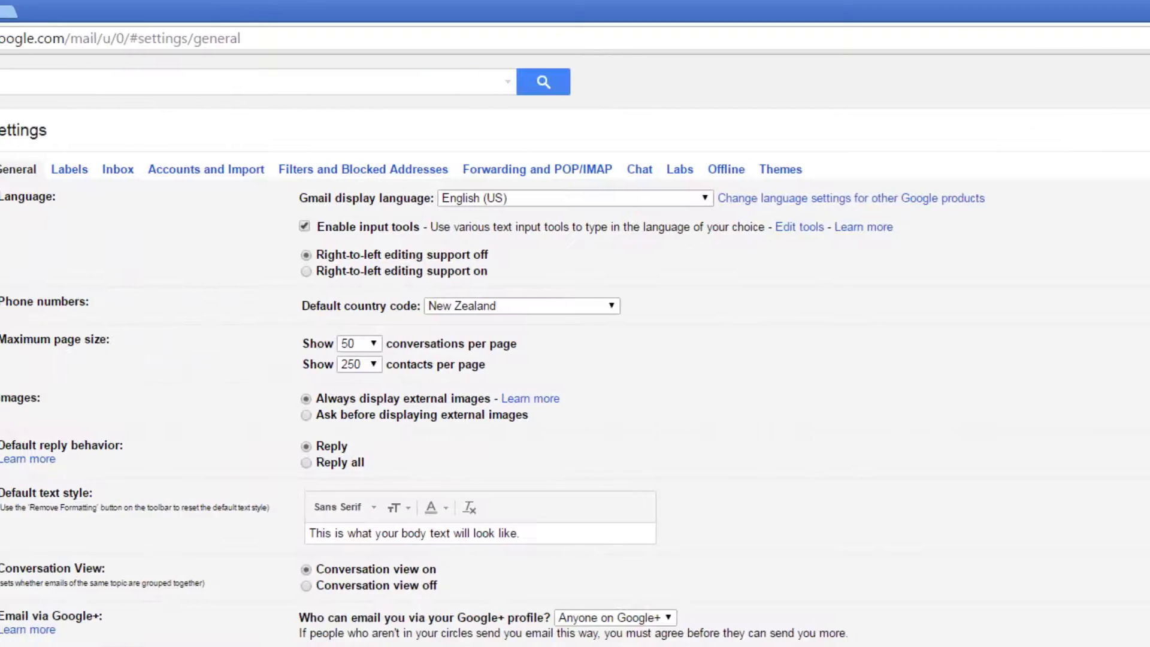
left_click(233, 172)
scroll(1056, 500, "down", 7)
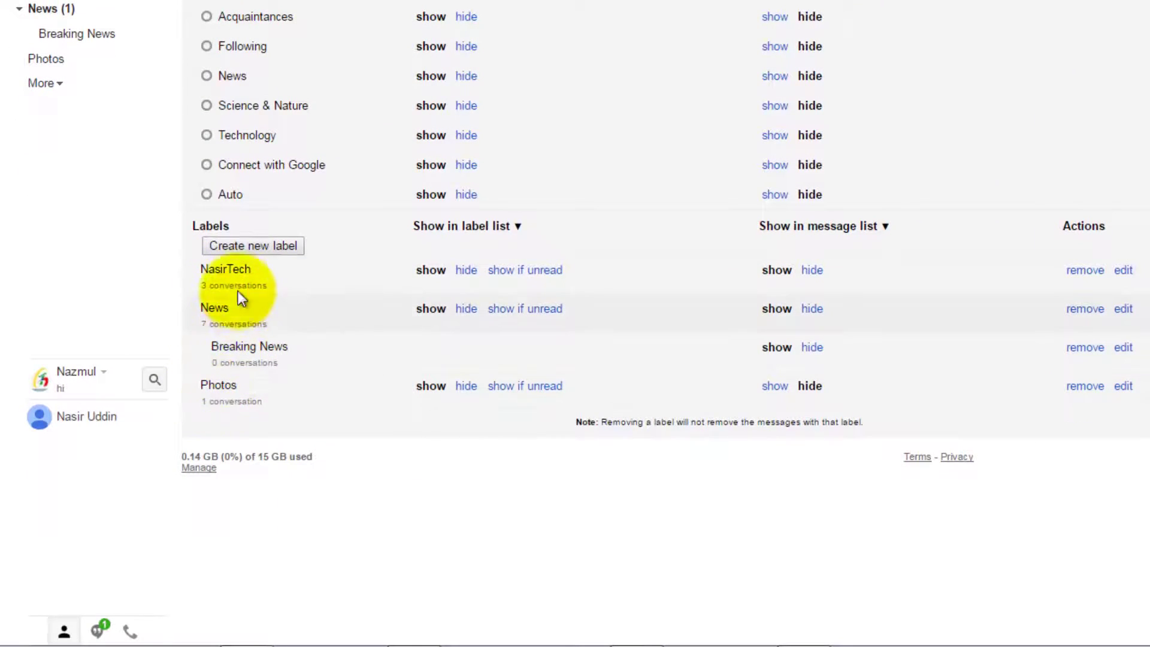
Cancel NasirTech's removal prompt, then open its edit dialog's Nest label under list
left_click(1091, 279)
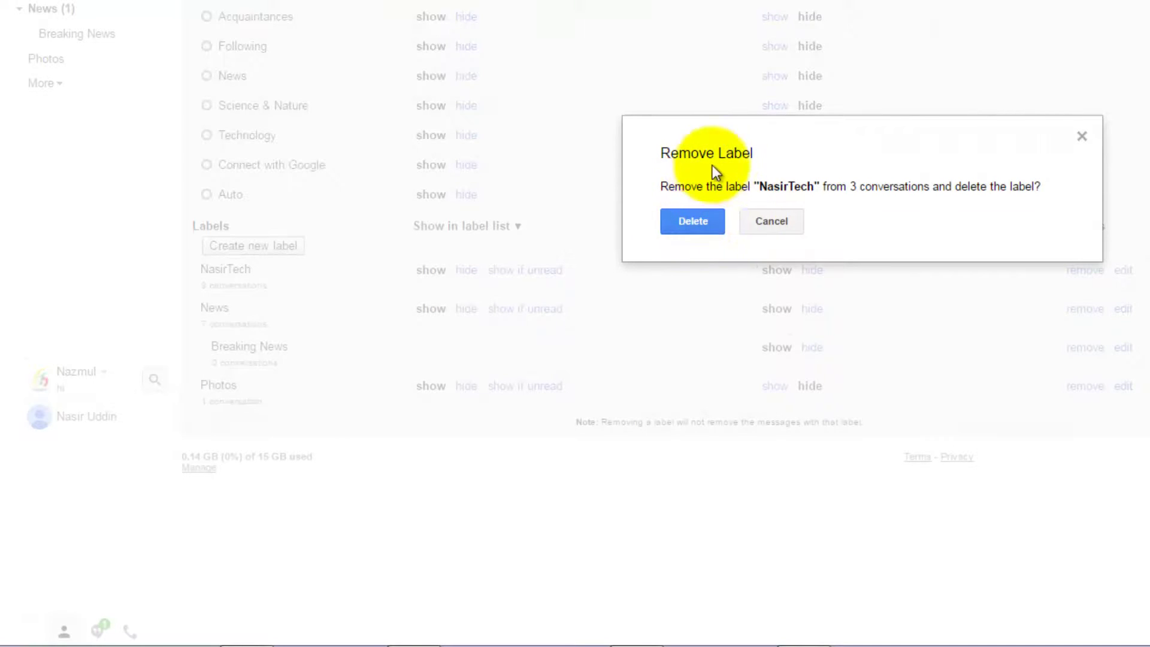
left_click(771, 222)
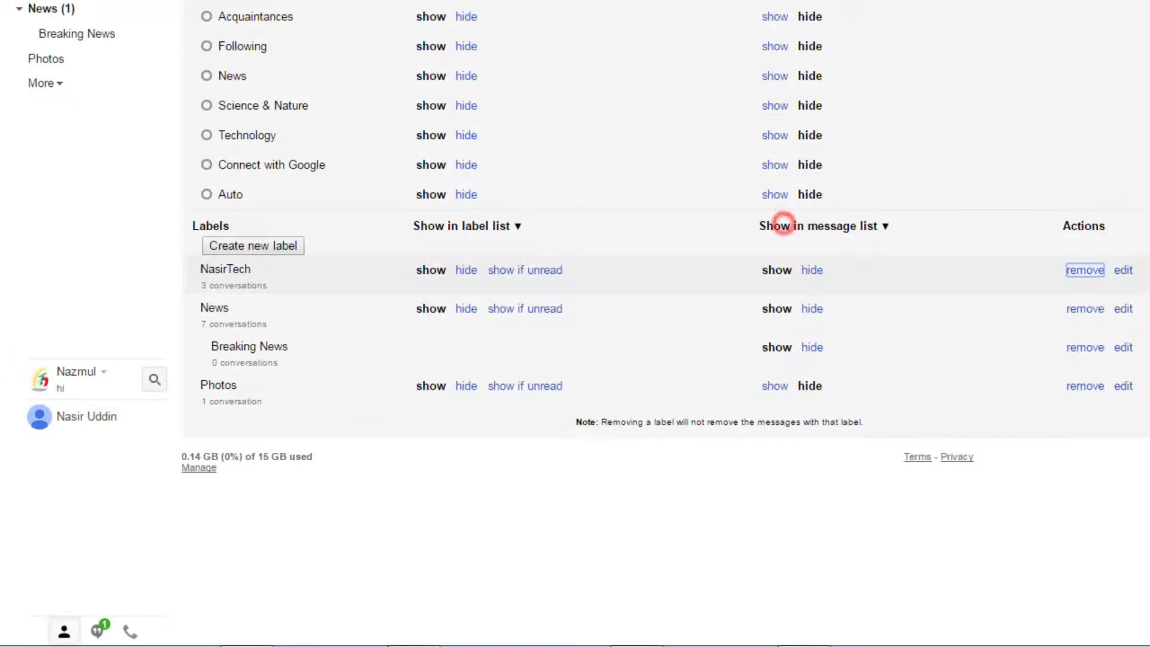
left_click(1126, 270)
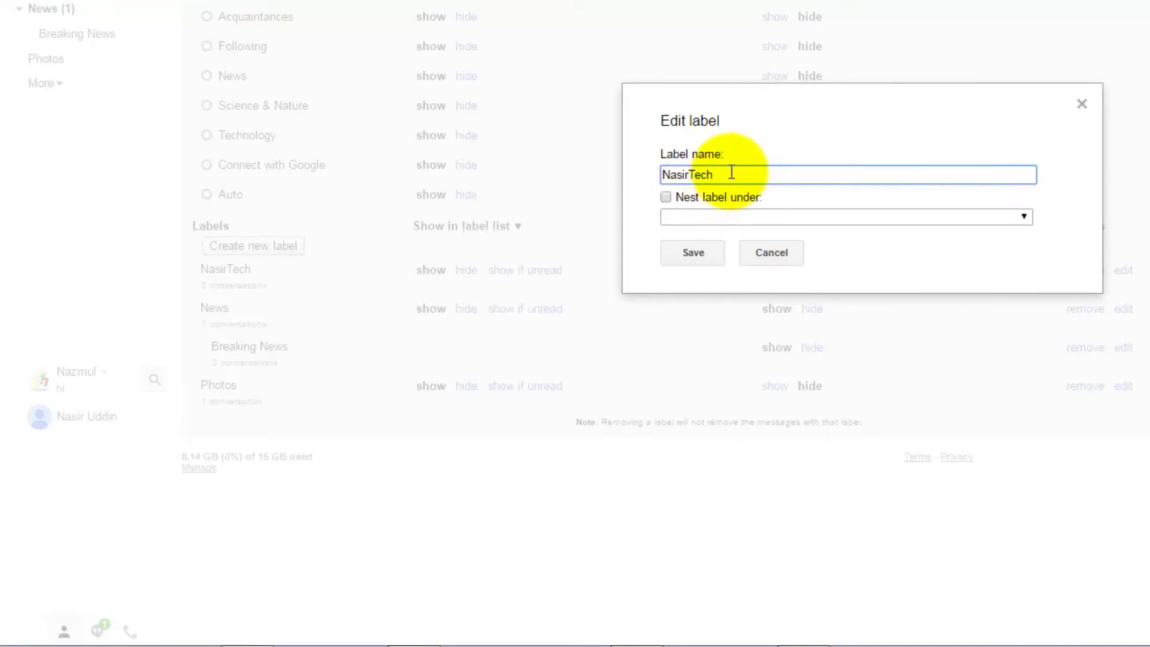
left_click(792, 222)
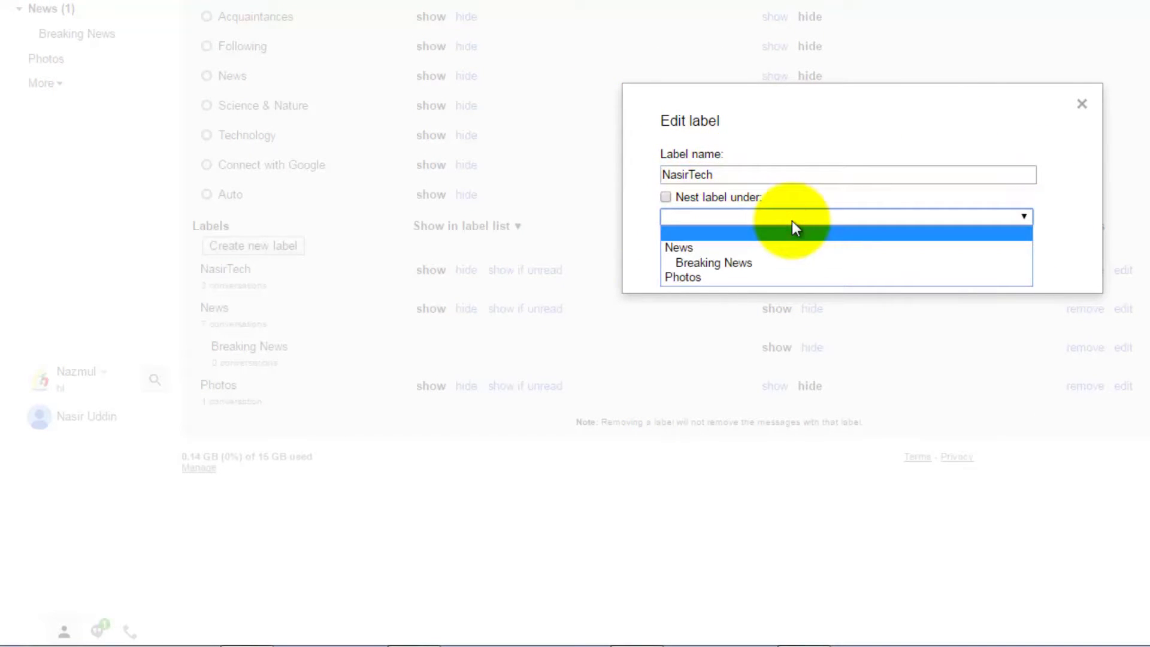